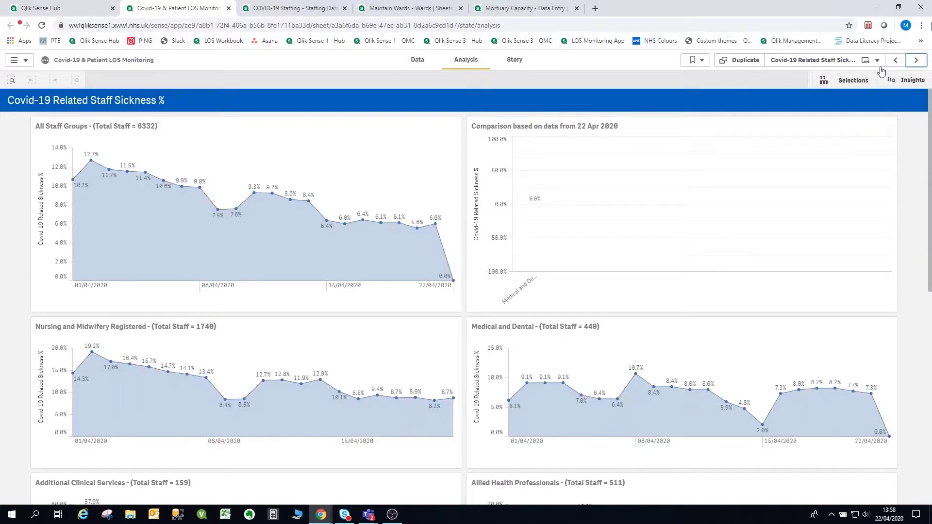
# View the Covid-19 Dashboard sheet, return to the Covid-19 Related Staff Sickness % sheet and examine the sickness charts for each staff group
pyautogui.click(897, 61)
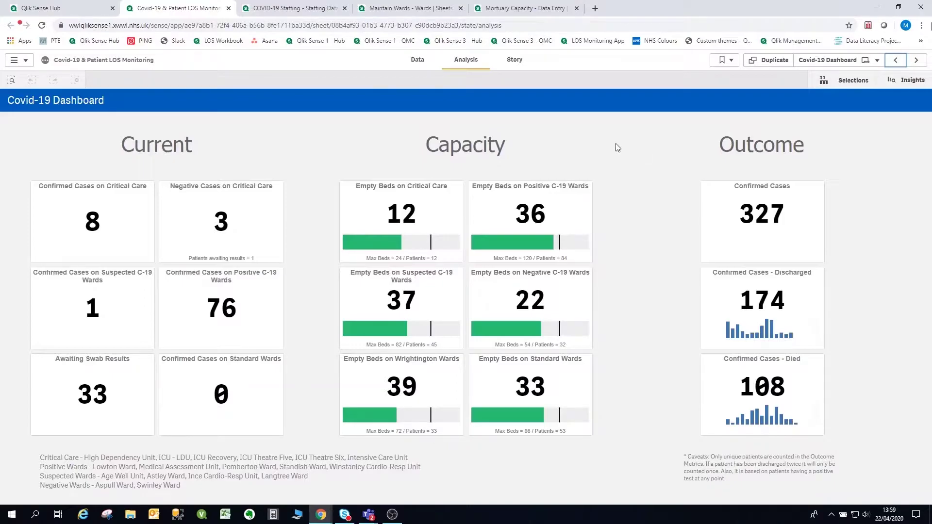
pyautogui.click(915, 67)
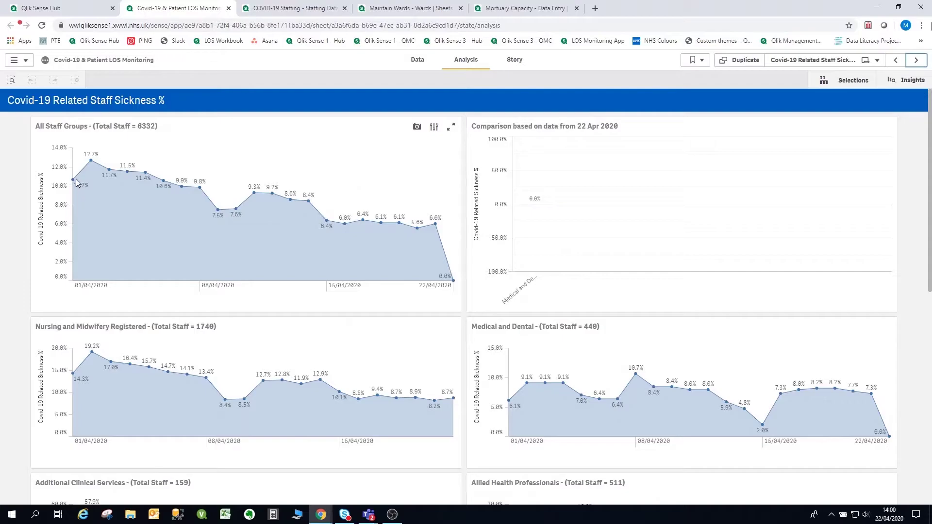
pyautogui.moveTo(90, 163)
pyautogui.scroll(-1, 14, 278)
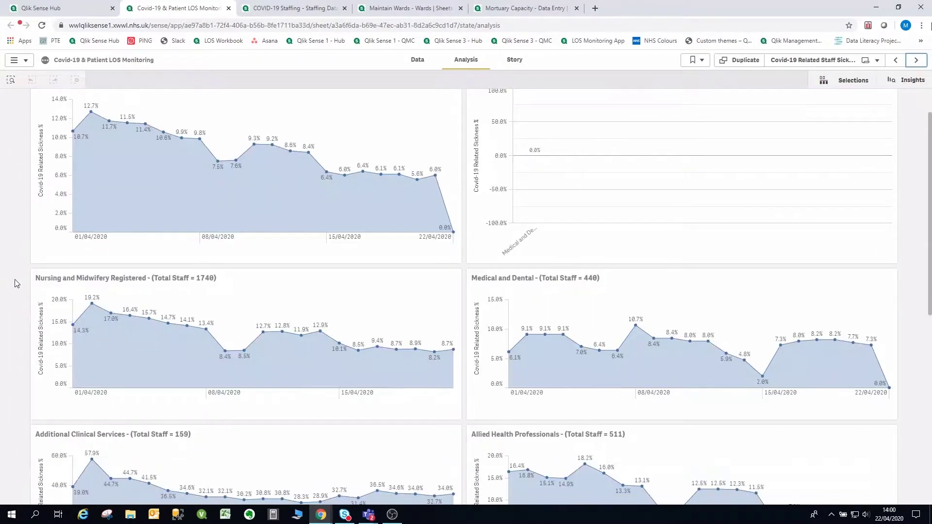
pyautogui.scroll(-4, 14, 278)
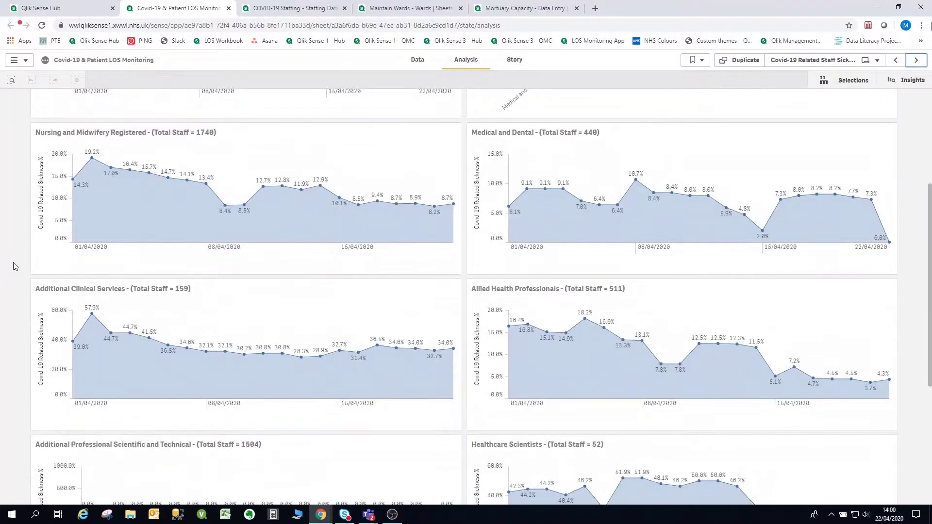
pyautogui.scroll(1, 14, 261)
pyautogui.scroll(-1, 12, 211)
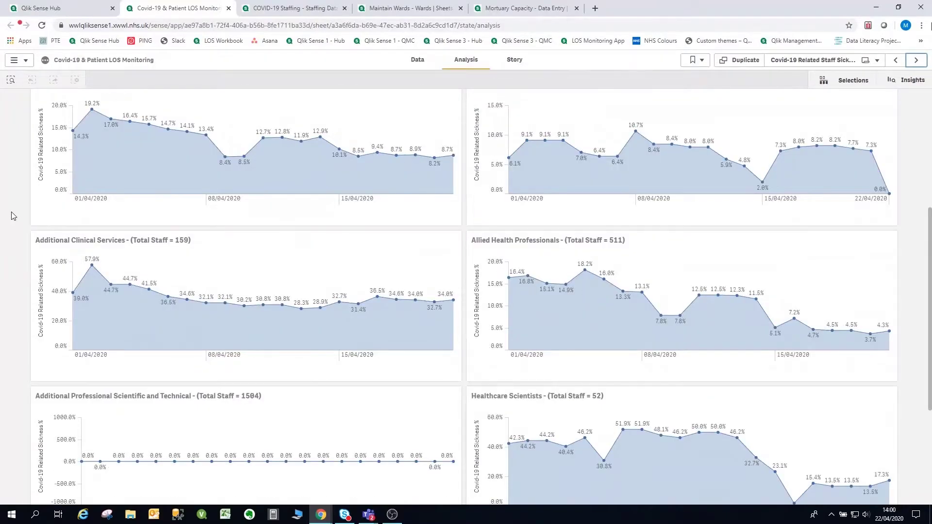
pyautogui.scroll(-1, 10, 212)
pyautogui.scroll(-1, 12, 212)
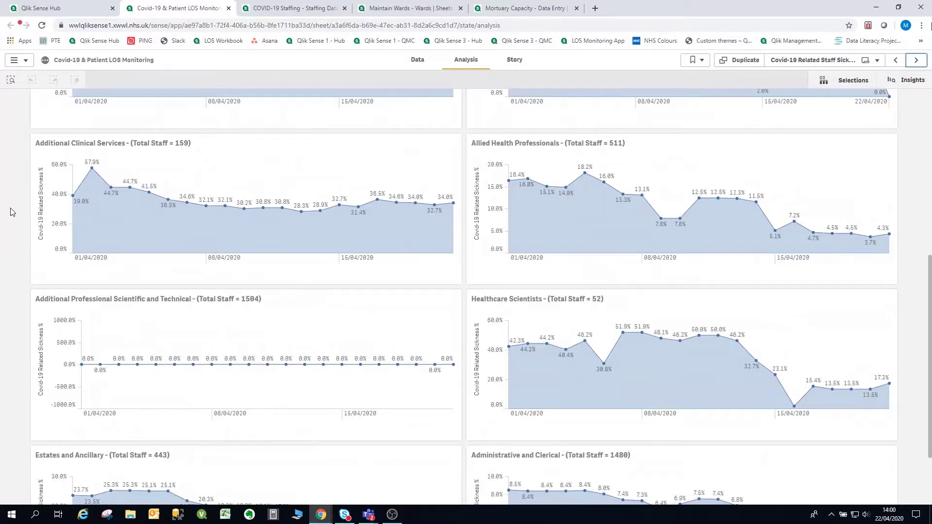
pyautogui.scroll(-1, 11, 212)
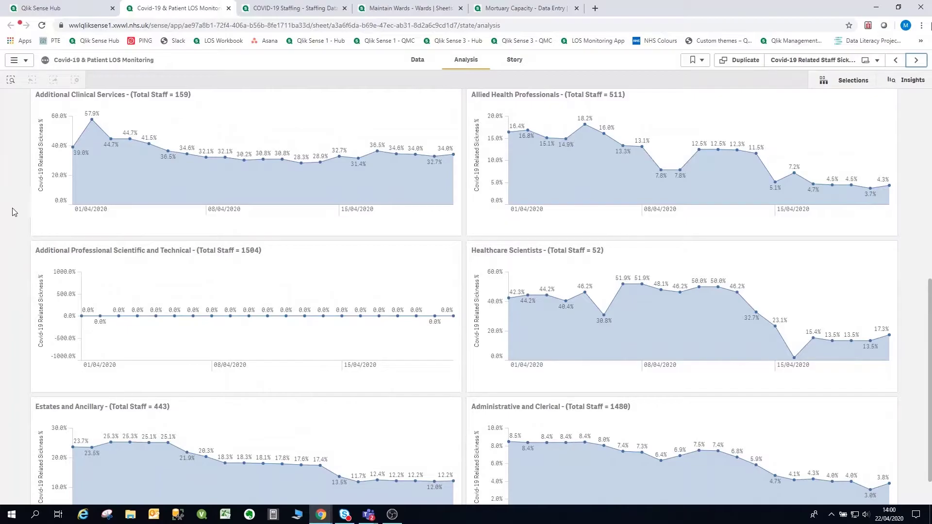
pyautogui.scroll(-1, 14, 217)
pyautogui.scroll(10, 13, 219)
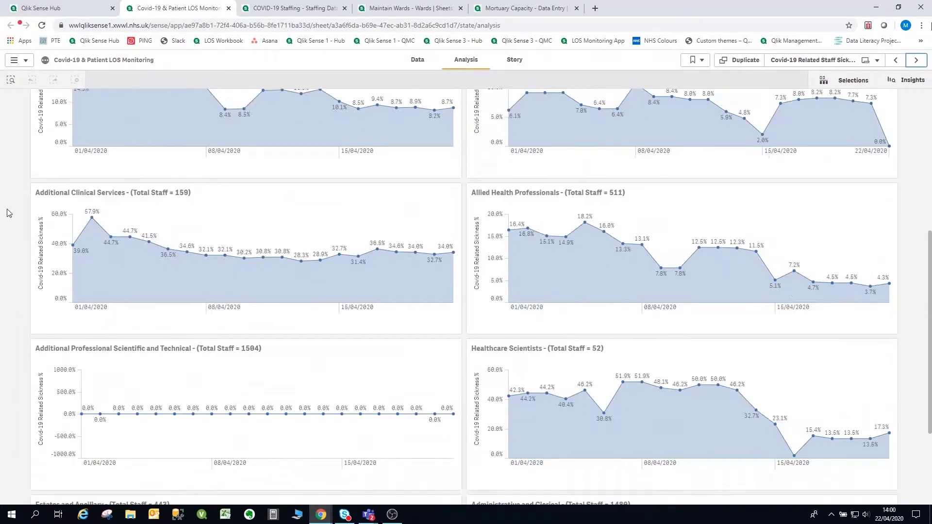
# Show the Wards View sheet, sort its table by Covid Ward and look through the wards of each type
pyautogui.click(916, 60)
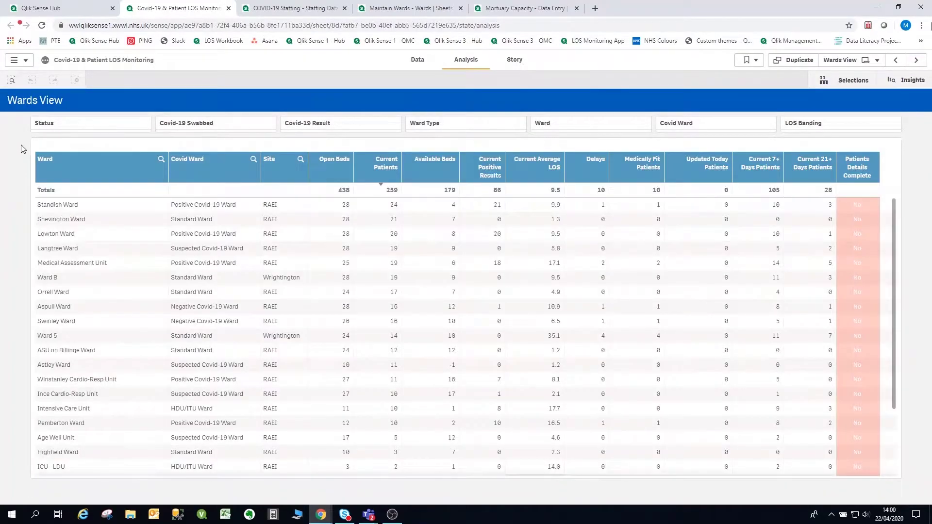
pyautogui.click(253, 161)
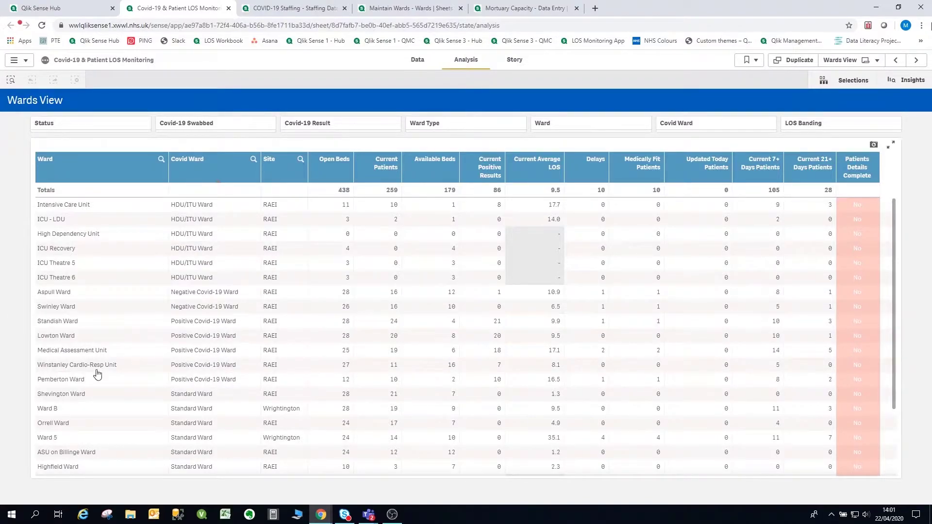
pyautogui.scroll(-3, 97, 373)
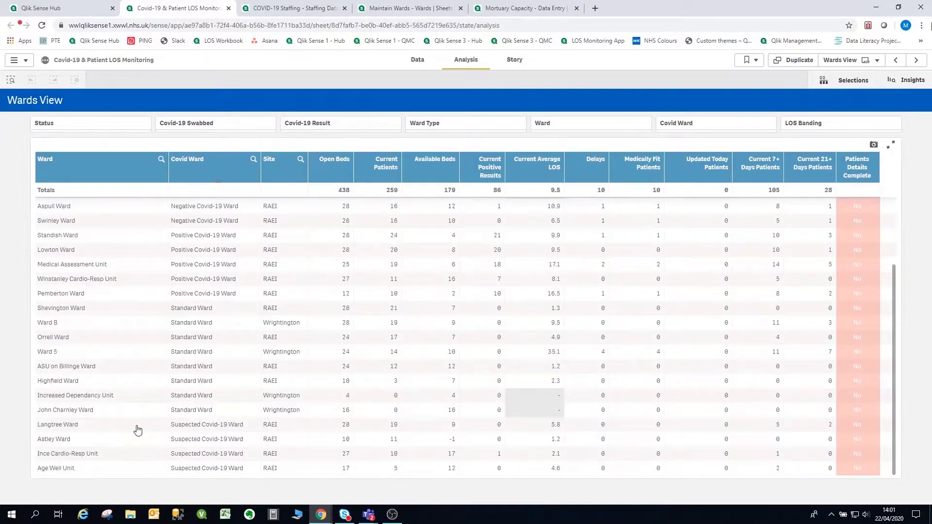
pyautogui.scroll(3, 149, 302)
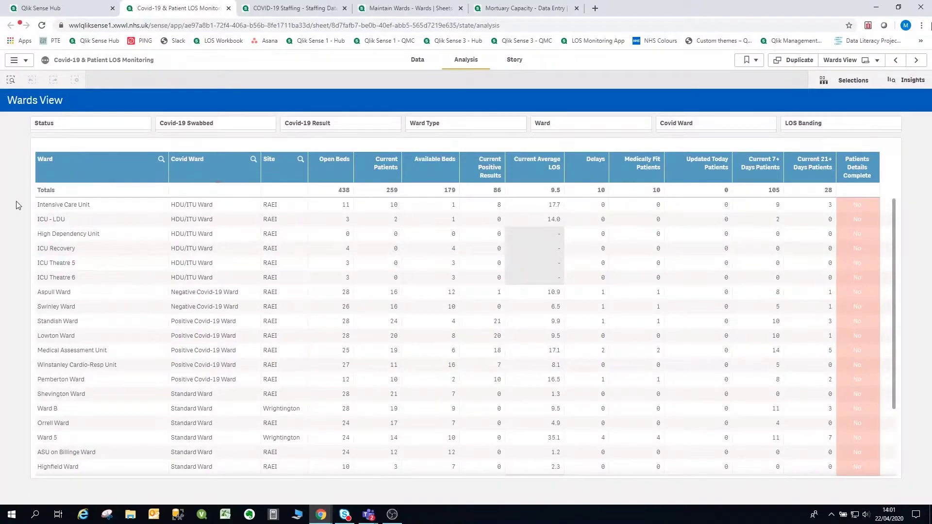
# Switch to the Maintain Wards app and look through its list of wards
pyautogui.click(410, 14)
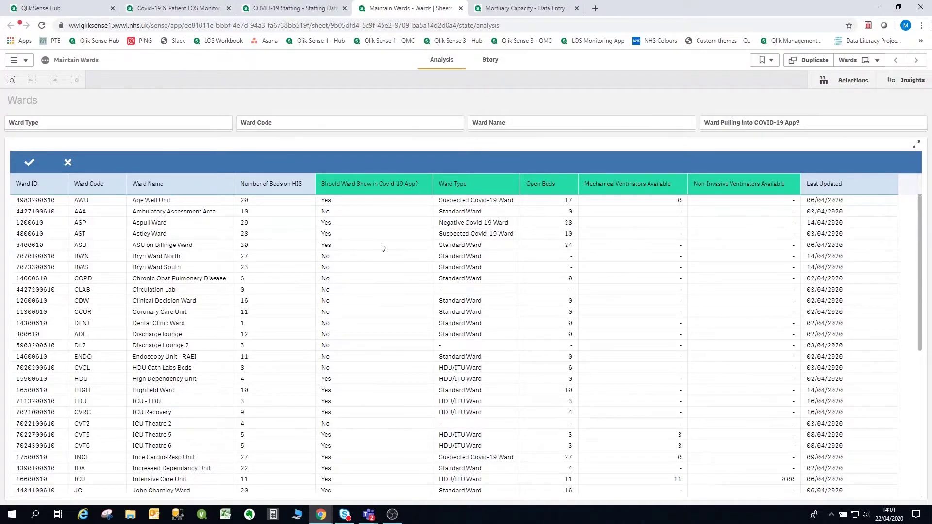
pyautogui.scroll(-10, 217, 256)
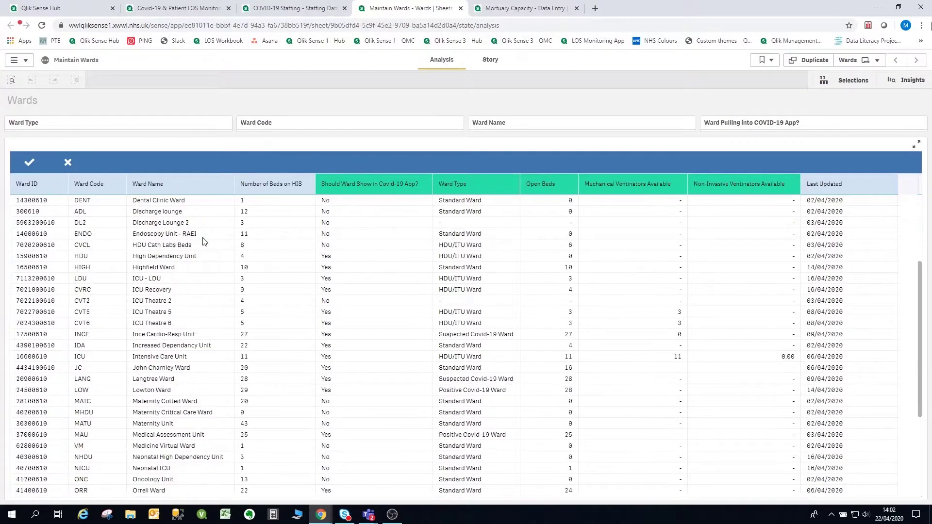
pyautogui.scroll(10, 215, 261)
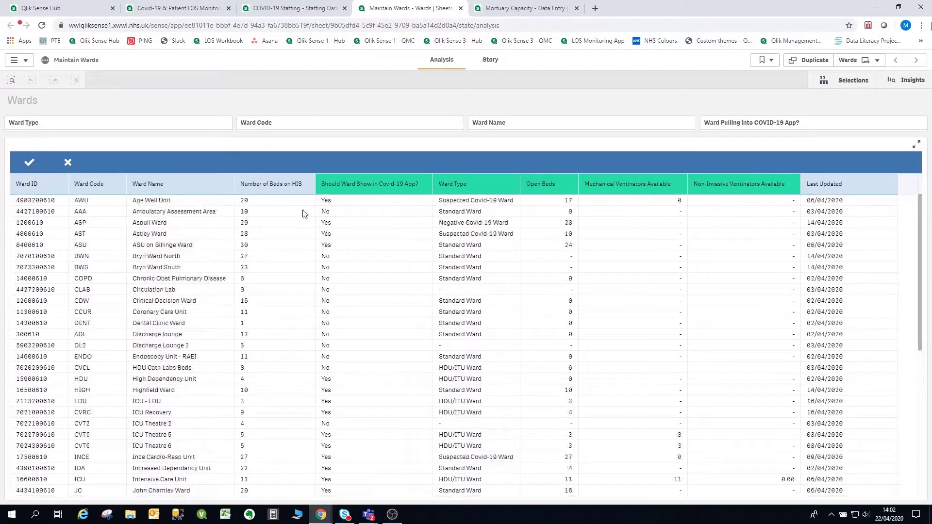
# Inspect the available choices for showing the Age Well Unit in the Covid-19 app and for its ward type, keeping both values
pyautogui.click(411, 201)
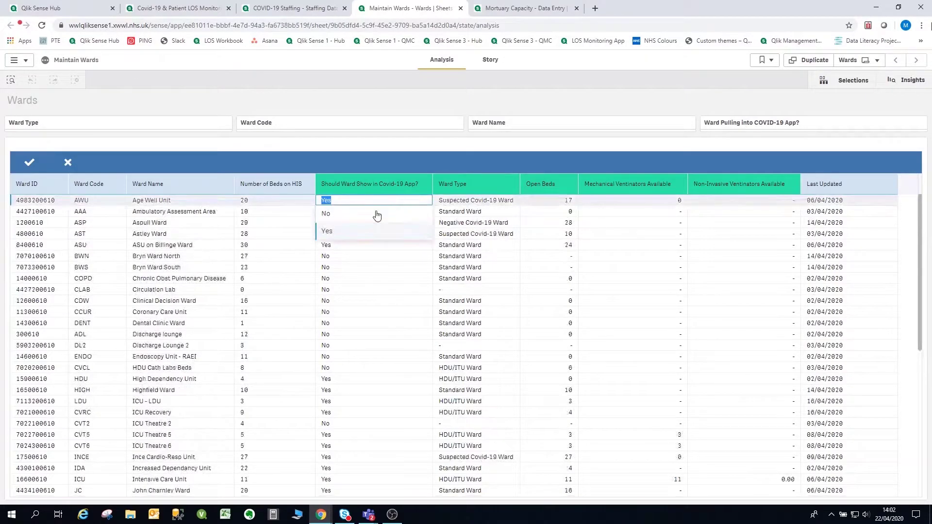
pyautogui.click(468, 201)
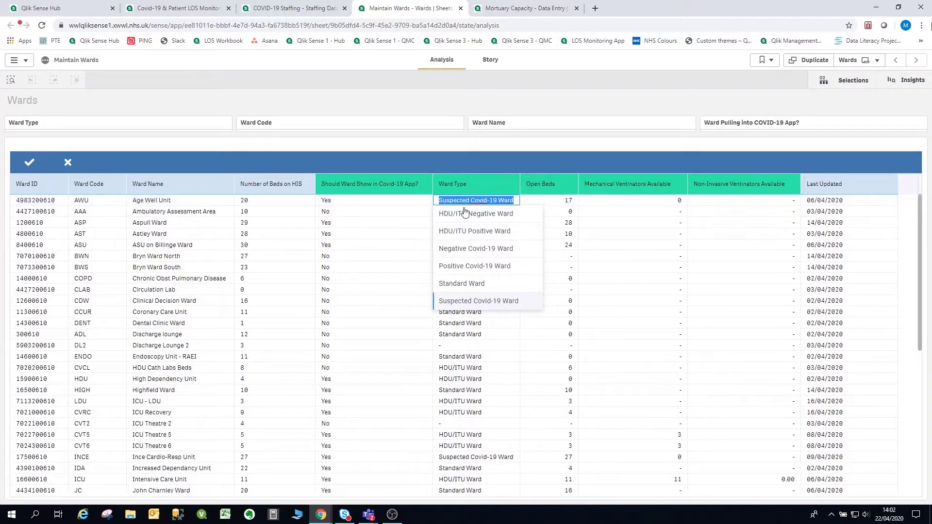
pyautogui.click(463, 158)
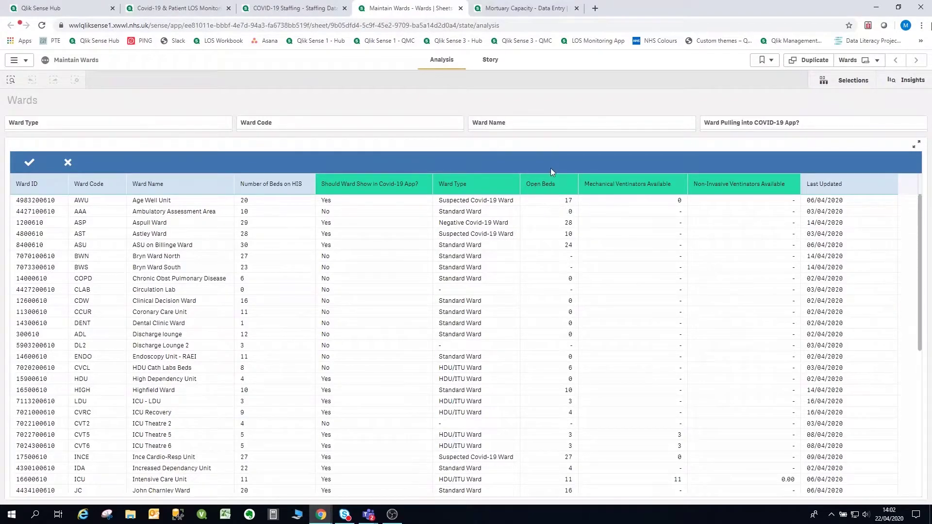
# Set the Age Well Unit's open beds to 15 and discard the edit
pyautogui.click(558, 202)
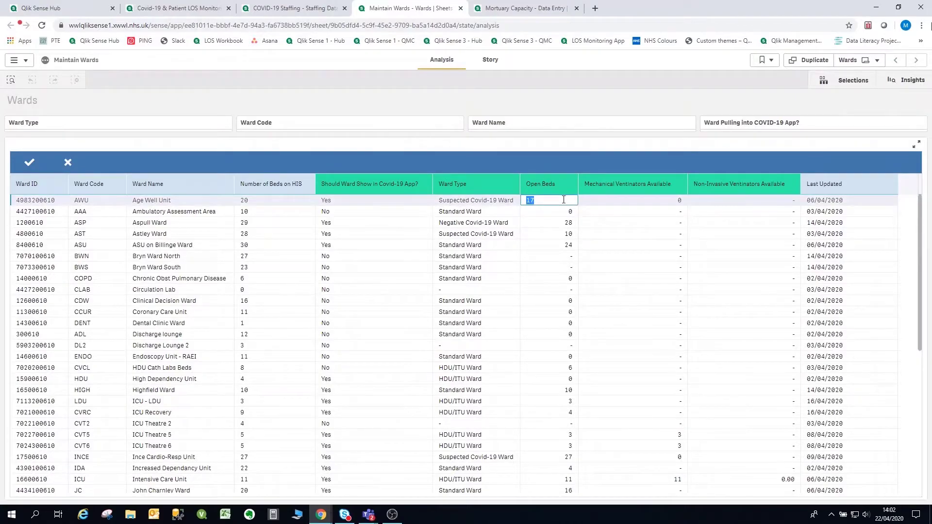
pyautogui.write('15')
pyautogui.click(564, 144)
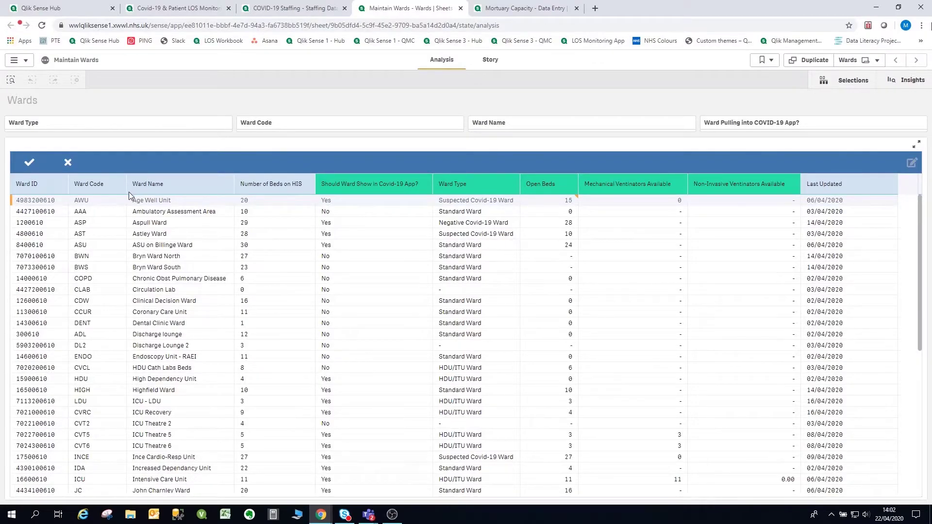
pyautogui.click(65, 162)
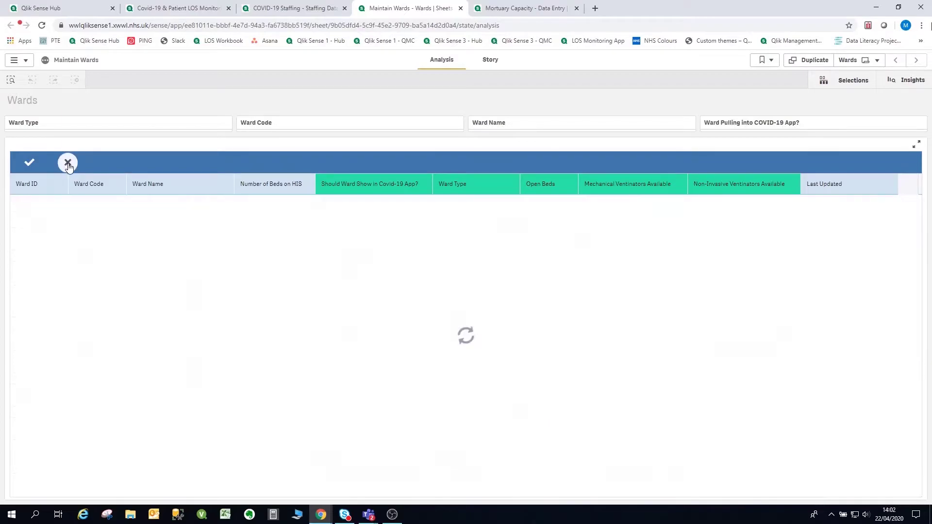
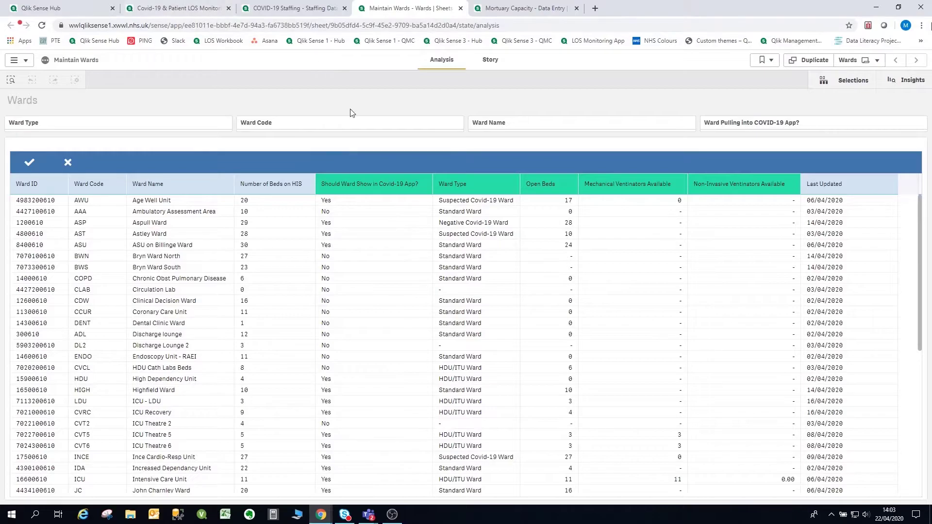
# Return to the Wards View sheet of the Covid-19 & Patient LOS Monitoring app and review its ward rows
pyautogui.click(157, 11)
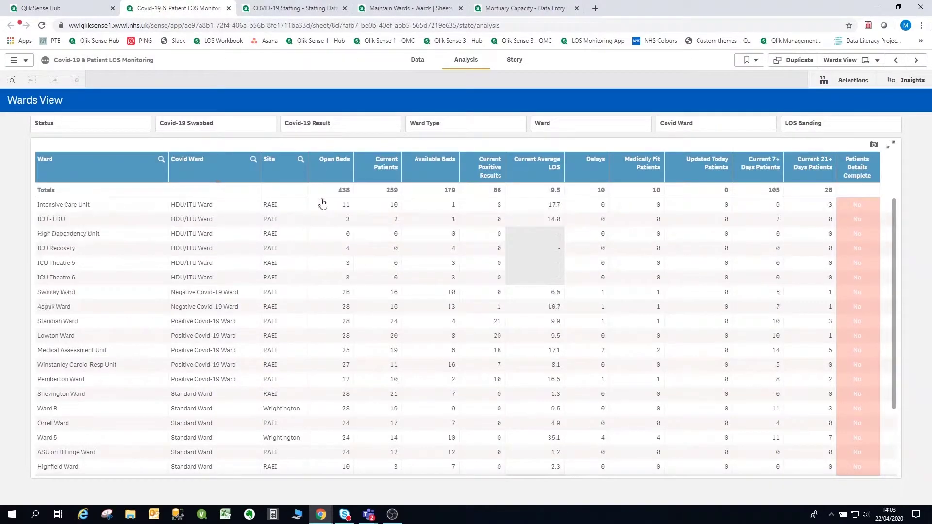
pyautogui.scroll(-1, 324, 233)
pyautogui.scroll(-3, 324, 233)
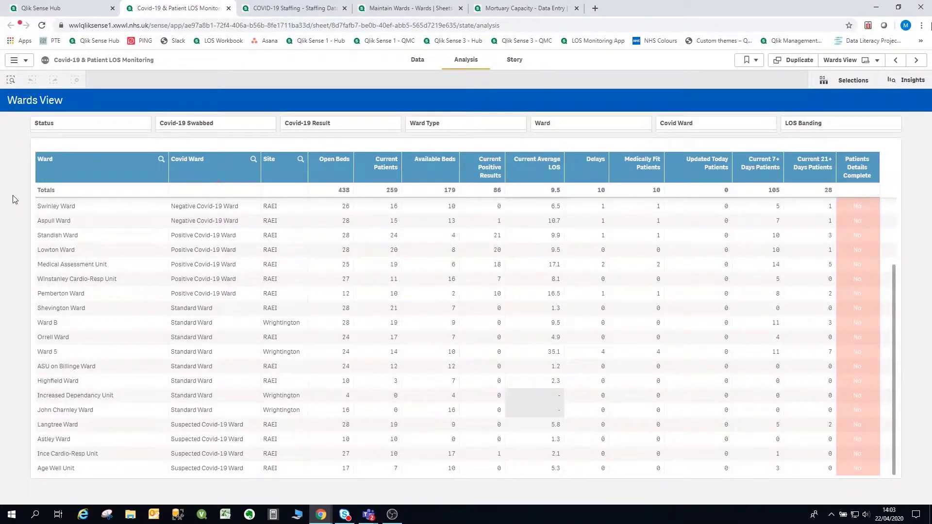
# Go back to the Maintain Wards app and check which wards are set to show in the Covid-19 app
pyautogui.click(403, 8)
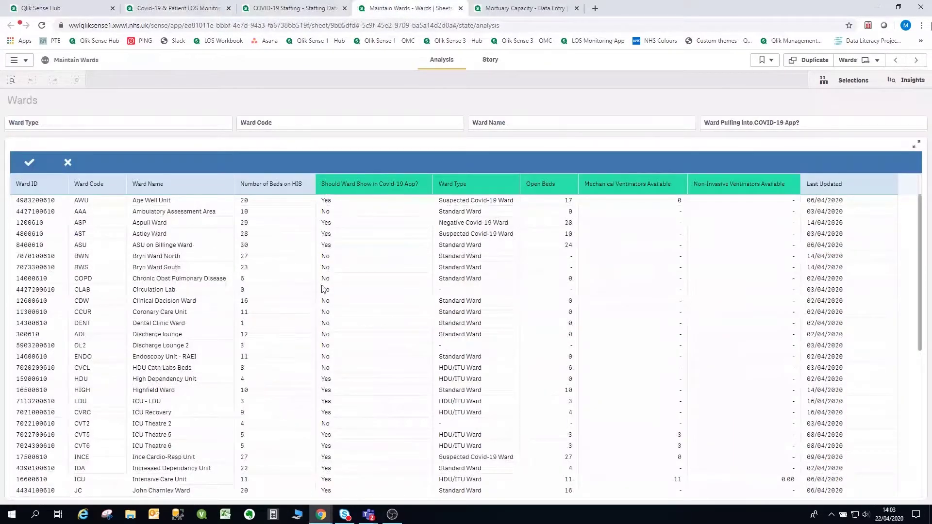
pyautogui.scroll(-6, 348, 319)
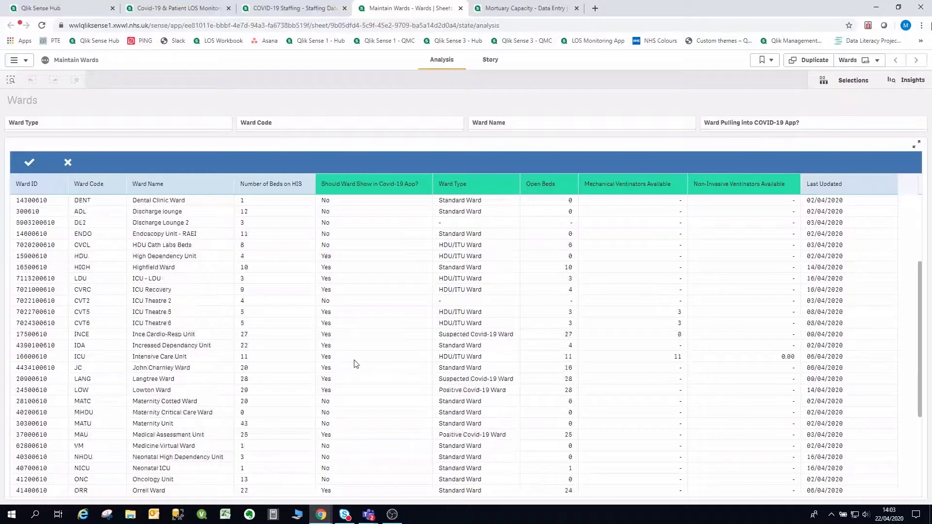
pyautogui.scroll(-3, 361, 371)
pyautogui.scroll(3, 362, 374)
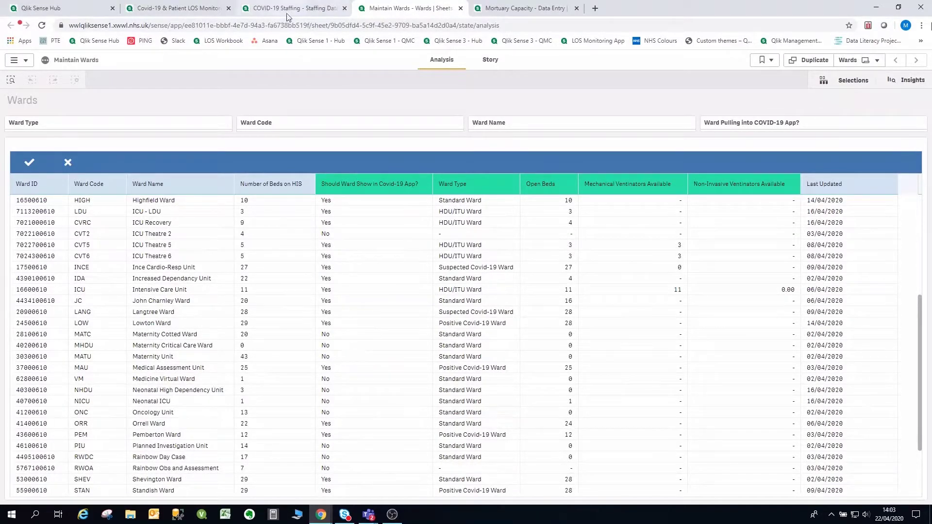
# Revisit the Wards View table, return to Maintain Wards and examine the wards' ventilator and last updated columns
pyautogui.click(204, 12)
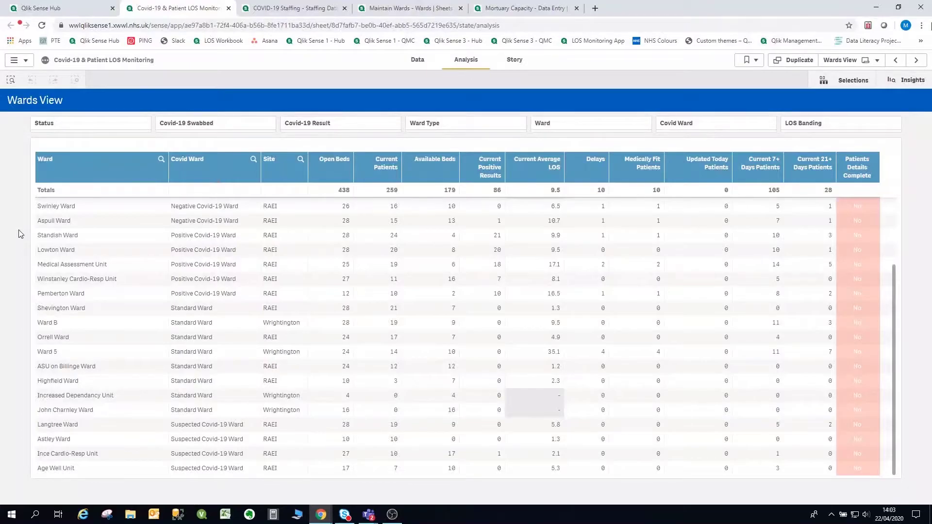
pyautogui.click(389, 7)
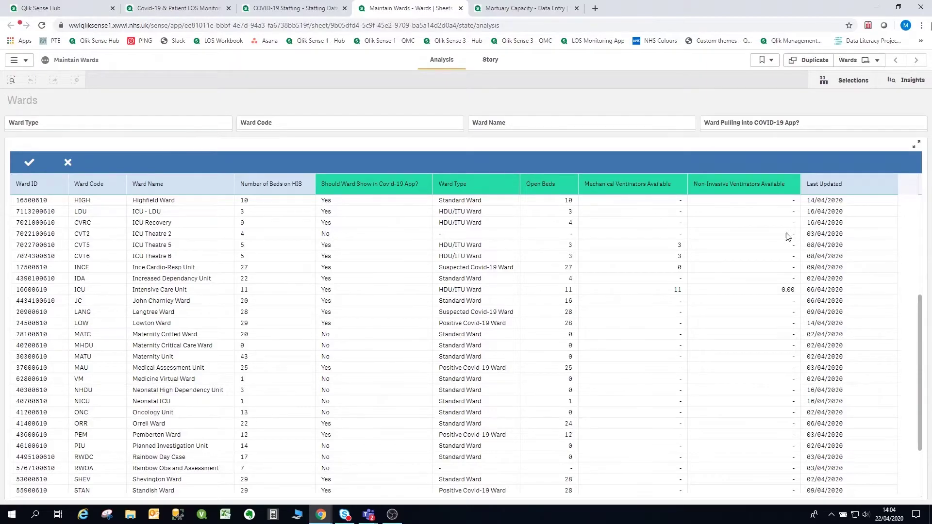
pyautogui.scroll(6, 787, 236)
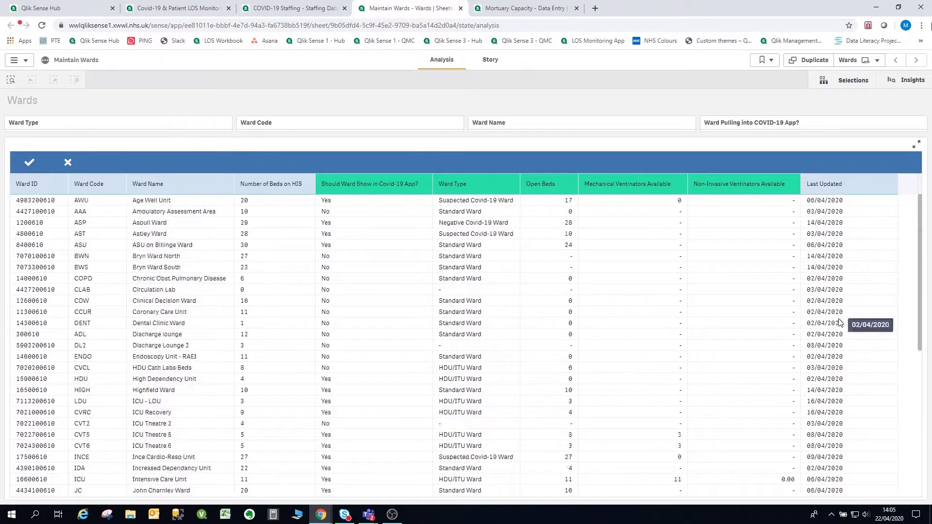
pyautogui.scroll(-2, 841, 322)
pyautogui.scroll(2, 840, 322)
pyautogui.scroll(-4, 456, 295)
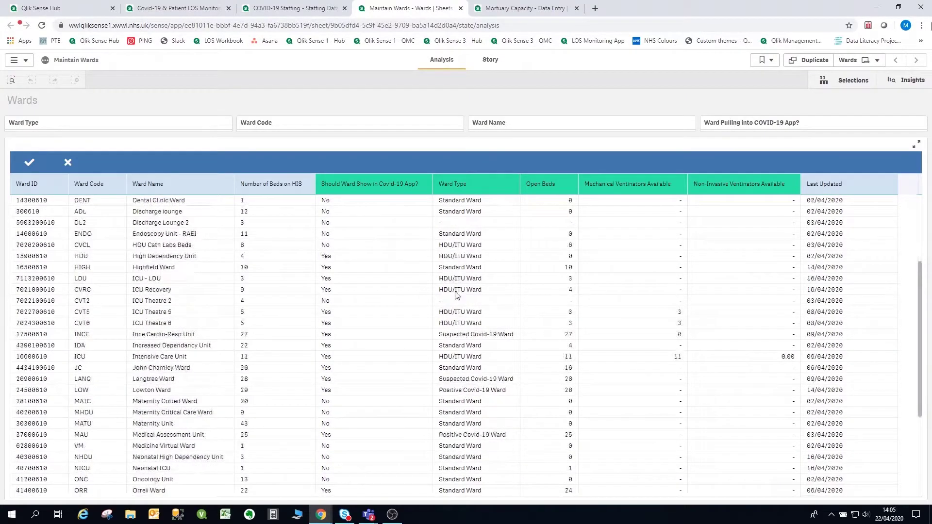
pyautogui.scroll(4, 456, 295)
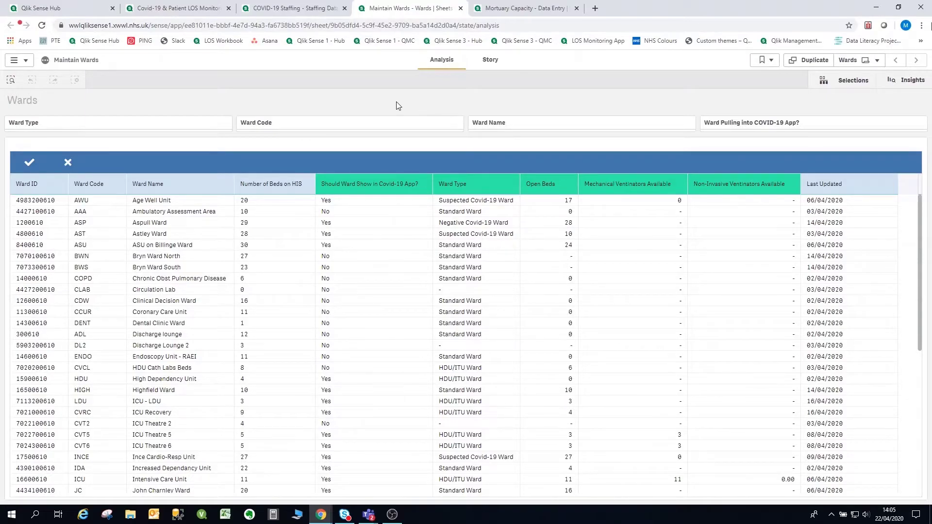
# Switch to the COVID-19 Staffing app and view its Staffing Data Capture sheet
pyautogui.click(171, 8)
pyautogui.click(407, 10)
pyautogui.click(297, 11)
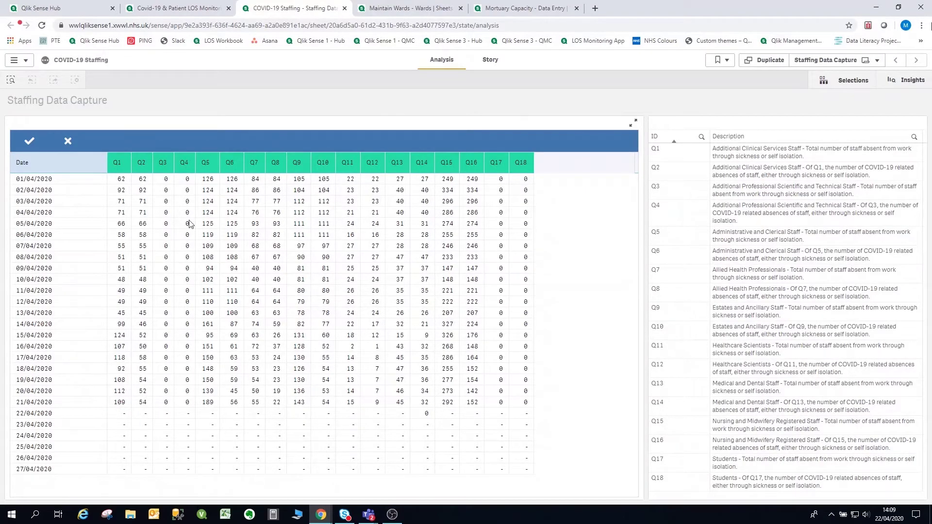
# Enter 0 for Q1 and Q2 in the 22/04/2020 staffing row and discard the edits
pyautogui.click(125, 413)
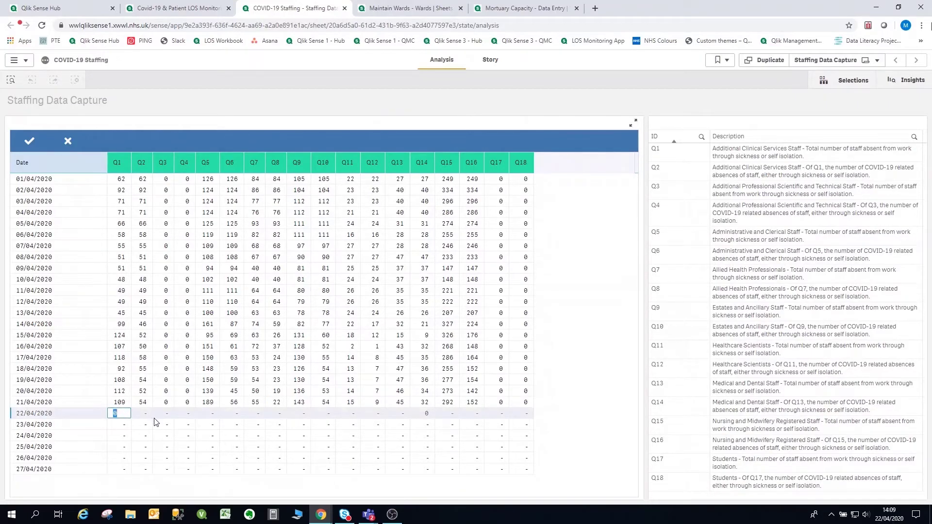
pyautogui.press('Tab')
pyautogui.press('Tab')
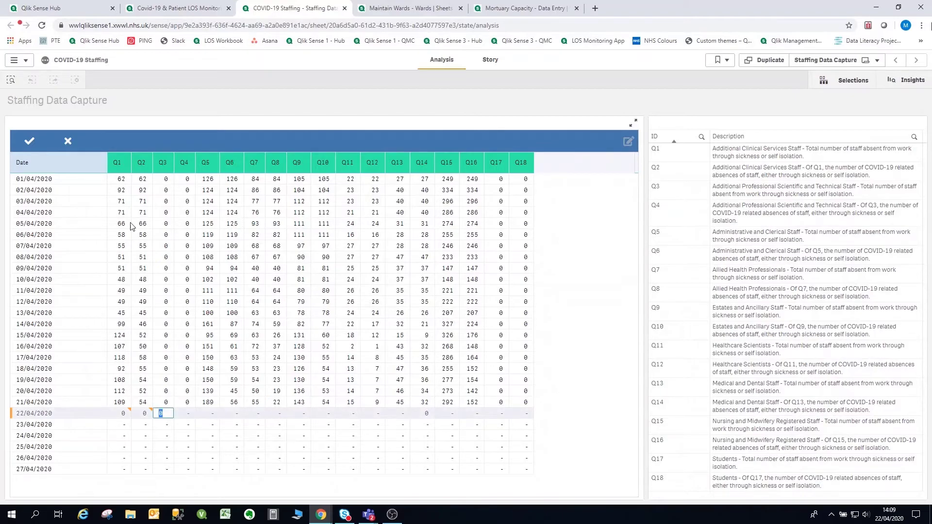
pyautogui.click(68, 141)
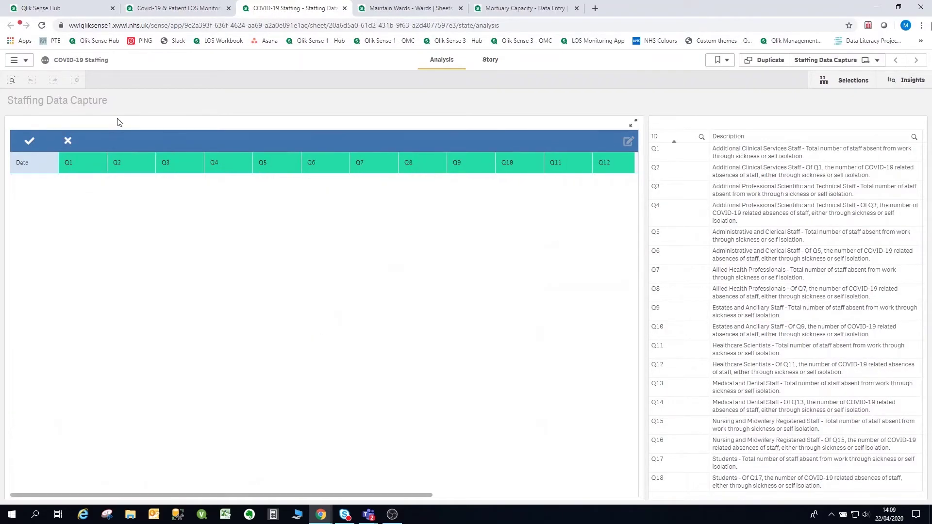
# Review the staff group charts on the monitoring app's Covid-19 Related Staff Sickness % sheet, and return to the COVID-19 Staffing app
pyautogui.click(182, 10)
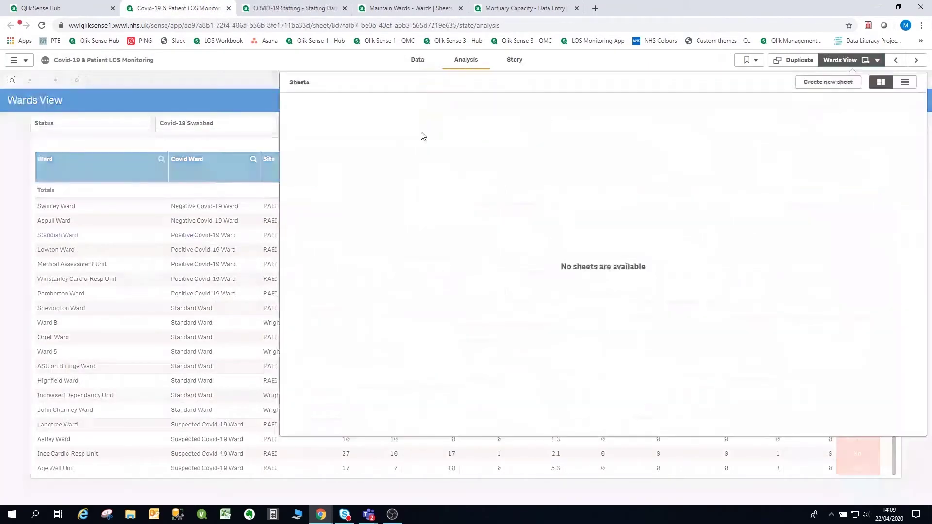
pyautogui.click(486, 156)
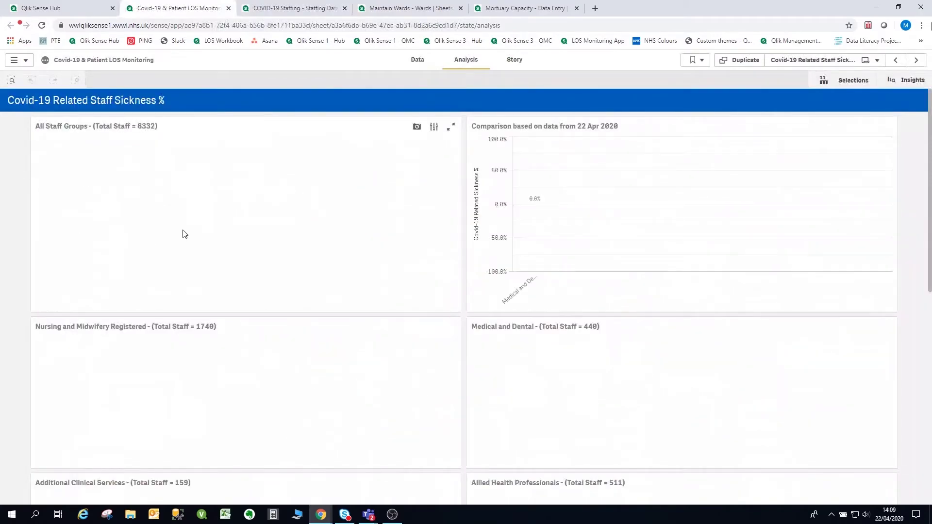
pyautogui.scroll(-6, 14, 217)
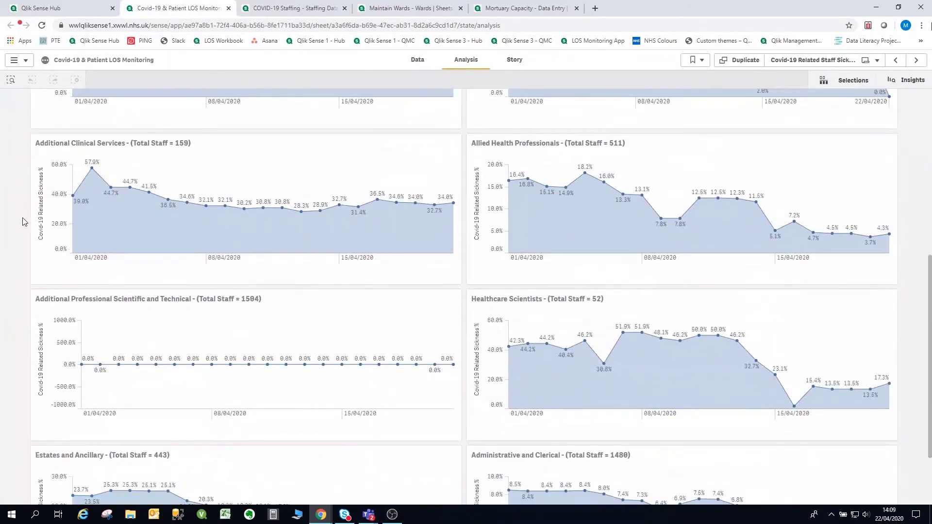
pyautogui.click(297, 10)
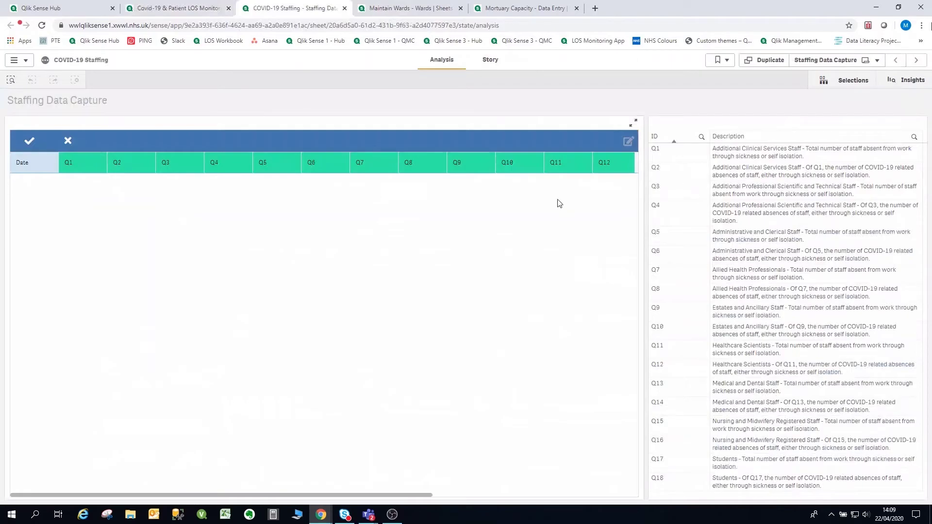
# Switch to the Mortuary Capacity app and examine the daily capacity and occupied figures for each location
pyautogui.click(518, 10)
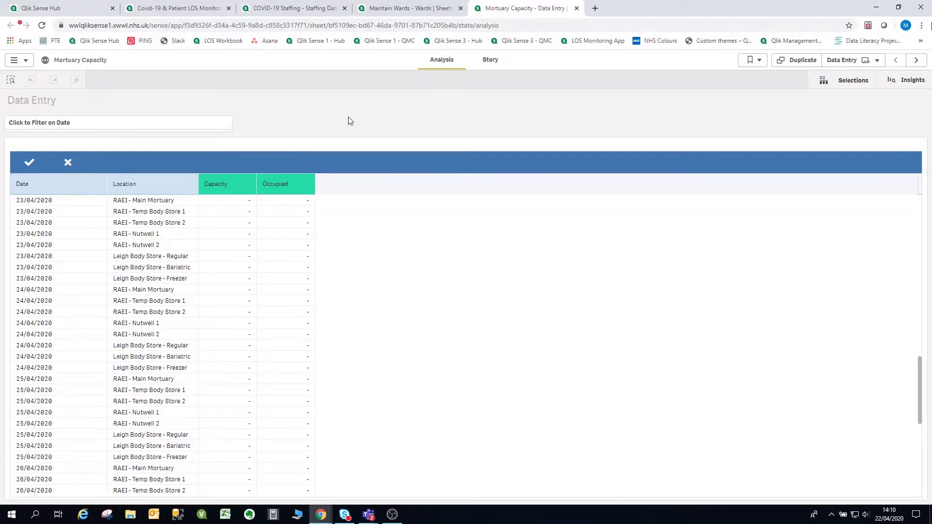
pyautogui.scroll(10, 212, 281)
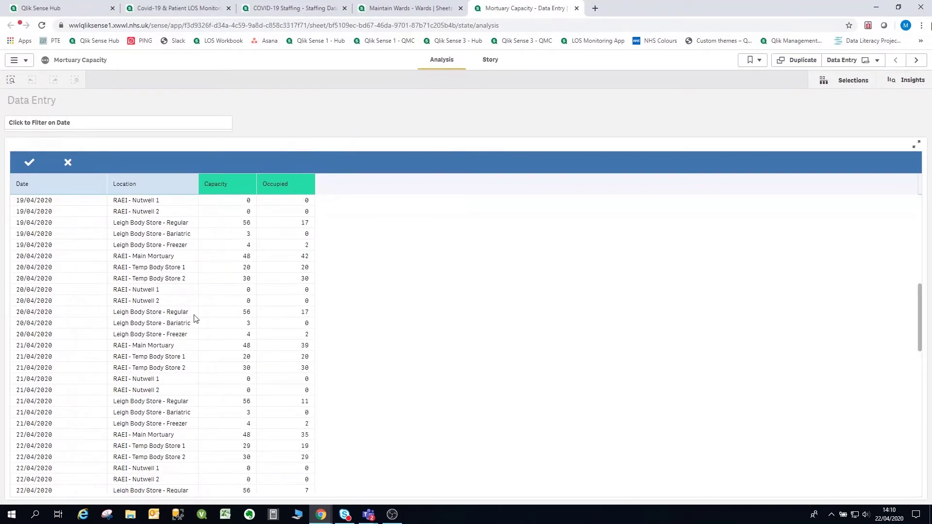
pyautogui.scroll(5, 194, 316)
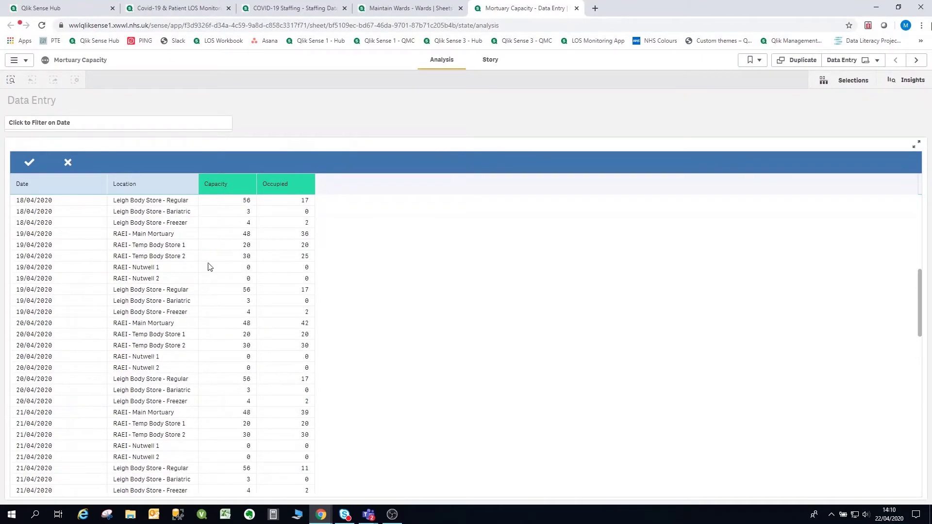
pyautogui.scroll(-2, 112, 296)
pyautogui.scroll(-6, 59, 327)
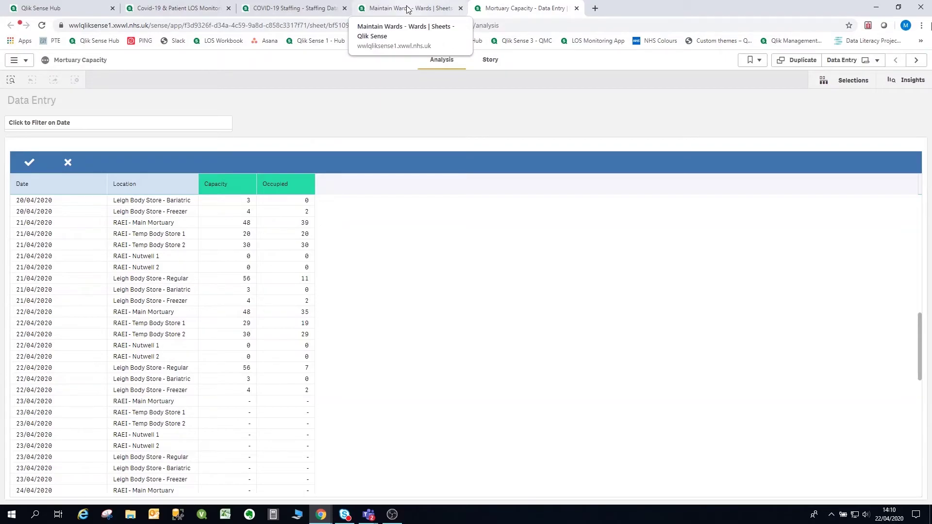
# Return to the Covid-19 & Patient LOS Monitoring app and open its Wards View sheet
pyautogui.click(208, 8)
pyautogui.scroll(7, 744, 149)
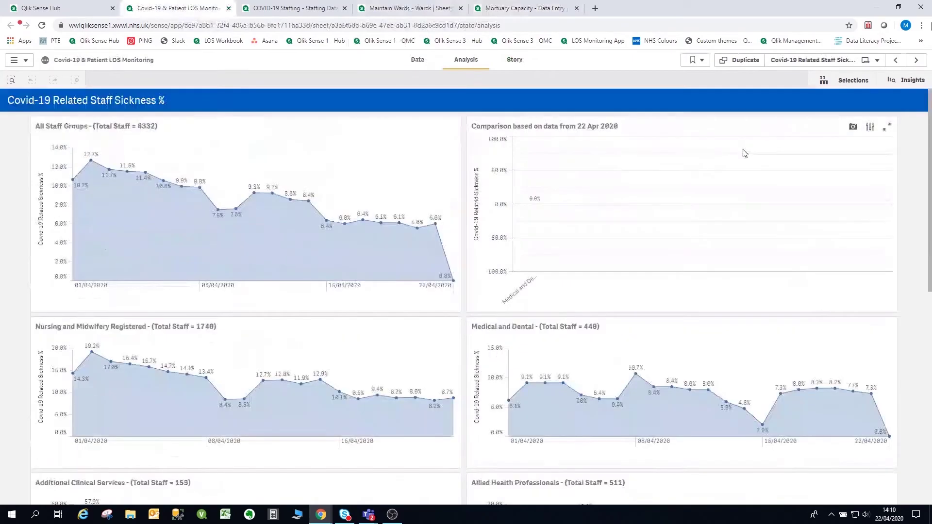
pyautogui.click(812, 63)
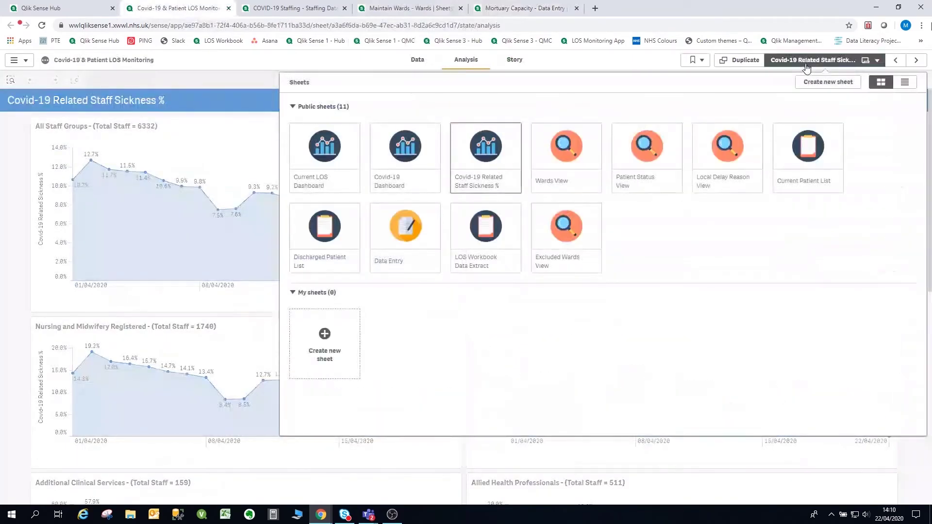
pyautogui.click(570, 143)
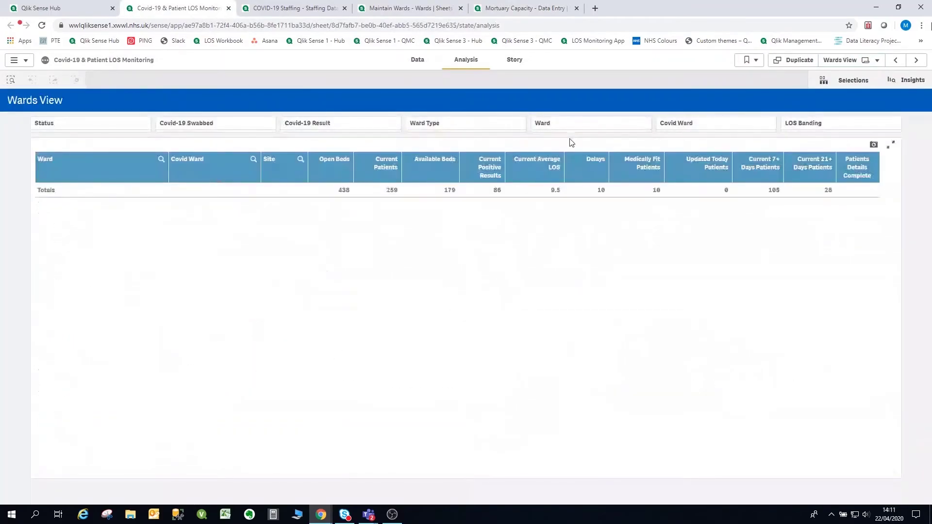
# Review the patient statuses on the Patient Status View sheet and the delay reasons on the Local Delay Reason View sheet
pyautogui.click(853, 64)
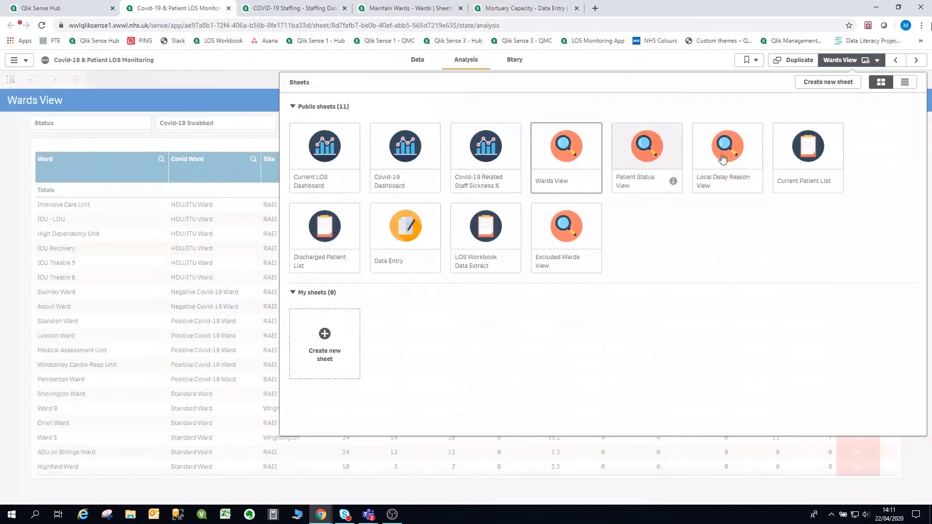
pyautogui.click(656, 159)
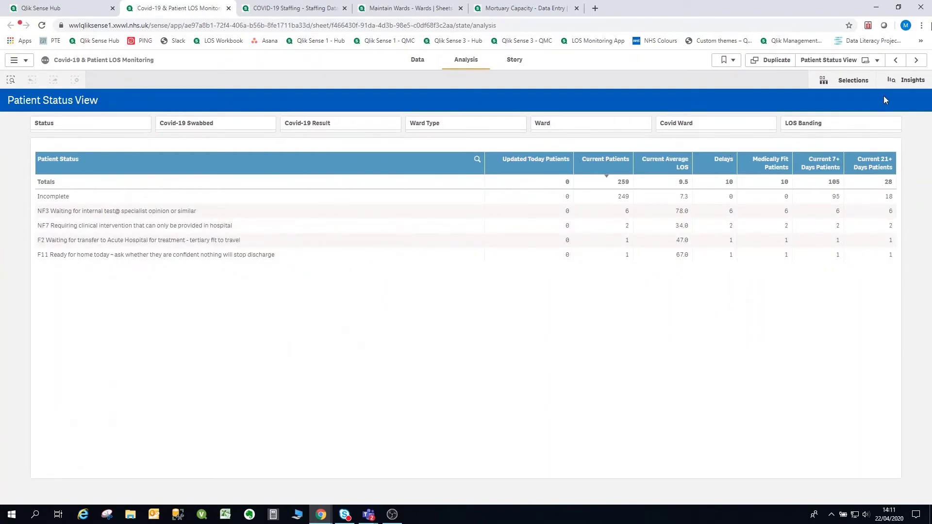
pyautogui.click(847, 60)
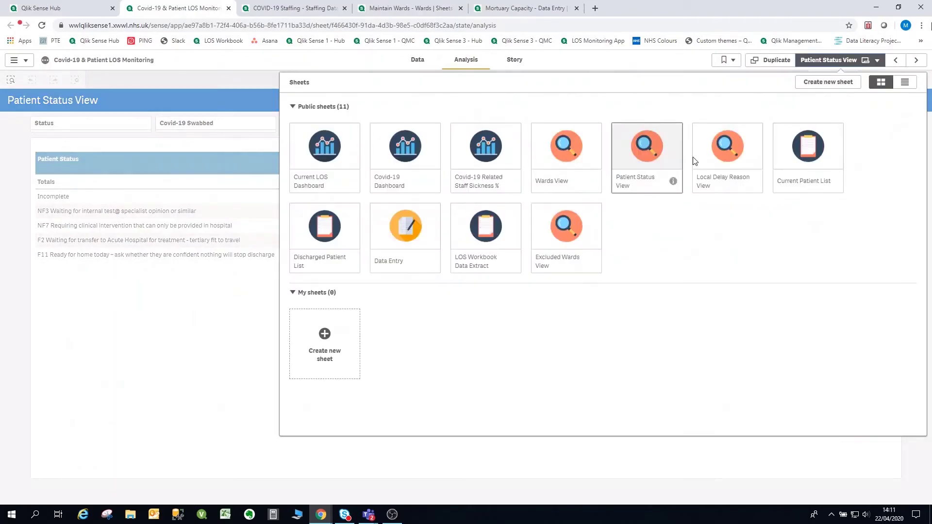
pyautogui.click(719, 154)
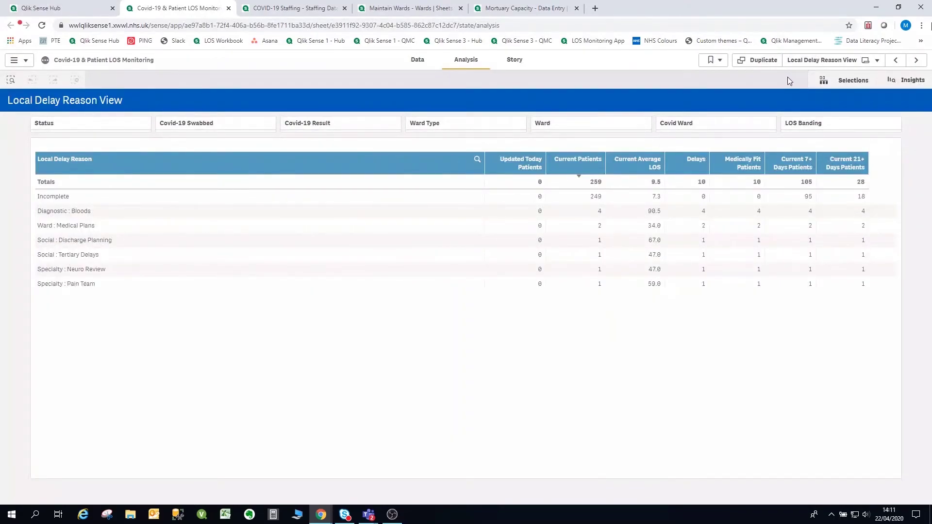
# Look over the app's list of public sheets and open the Covid-19 Dashboard sheet
pyautogui.click(830, 65)
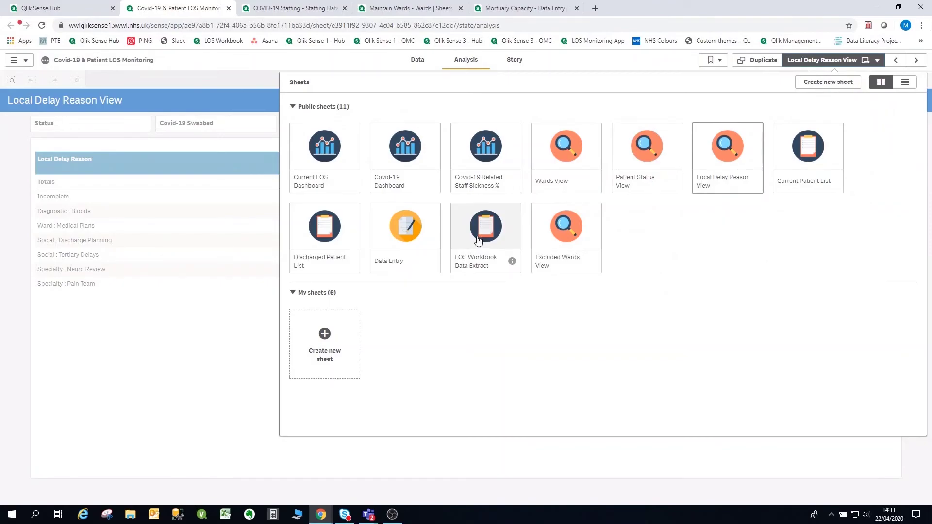
pyautogui.click(237, 80)
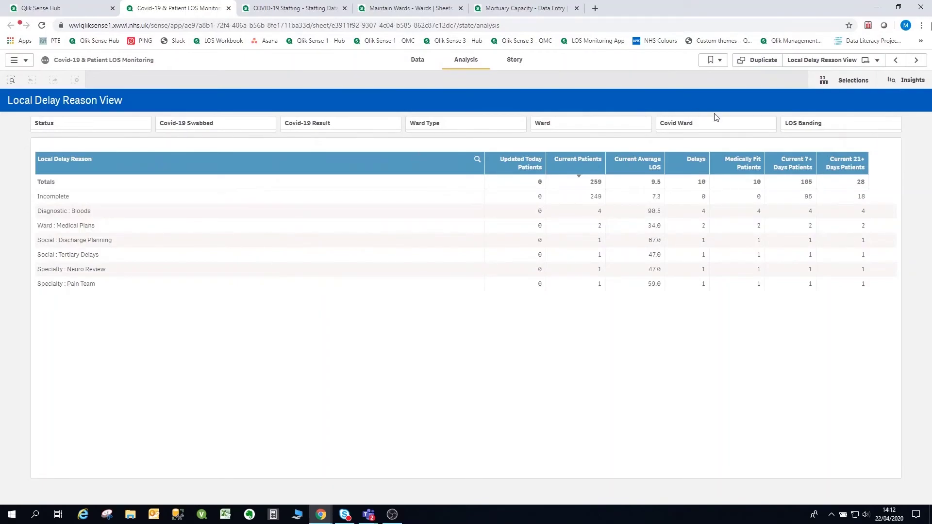
pyautogui.click(817, 62)
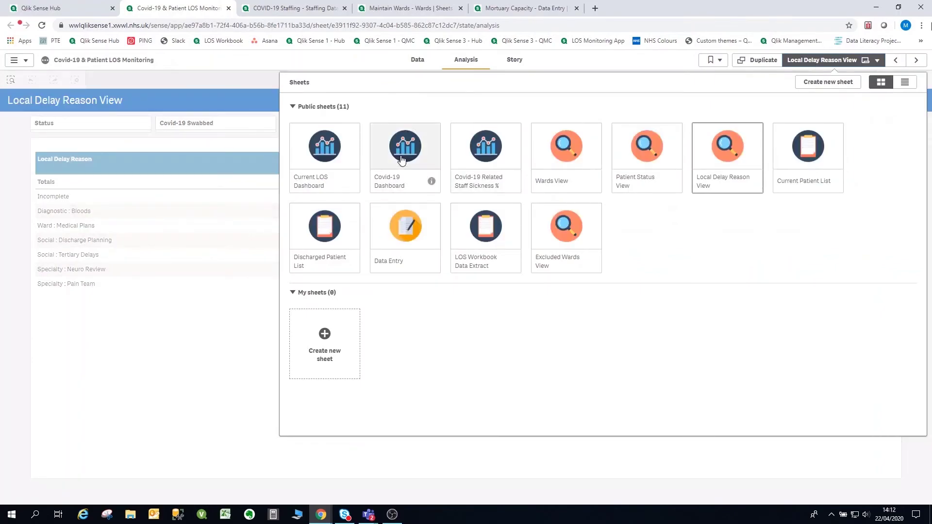
pyautogui.click(400, 159)
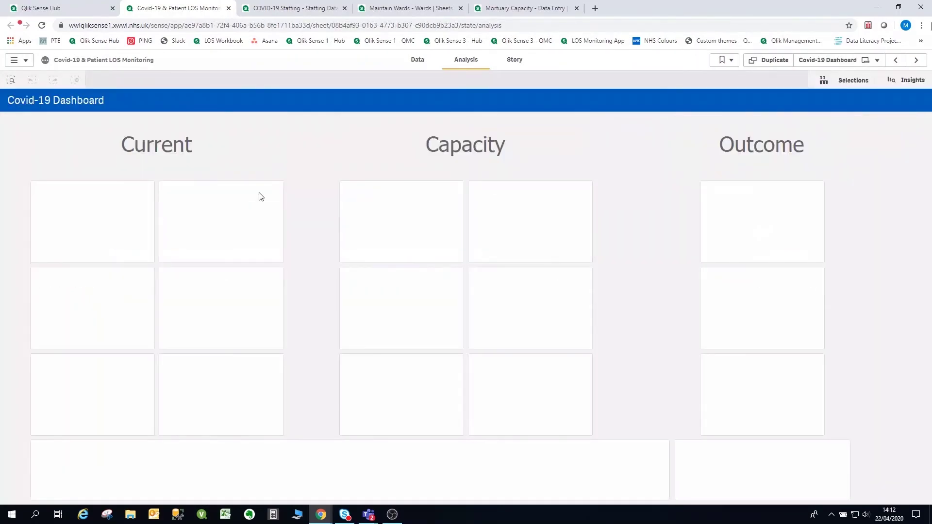